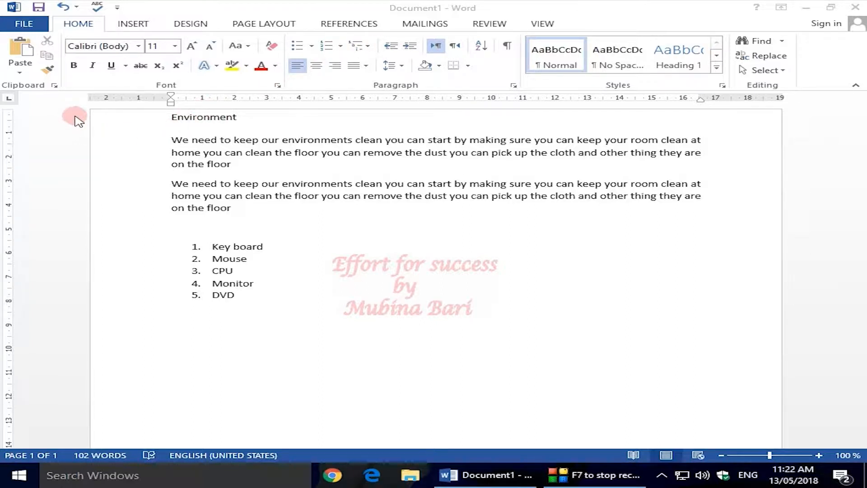
# Step: Increase the left indent of the Environment heading and the two paragraphs below it by three levels
pyautogui.click(165, 117)
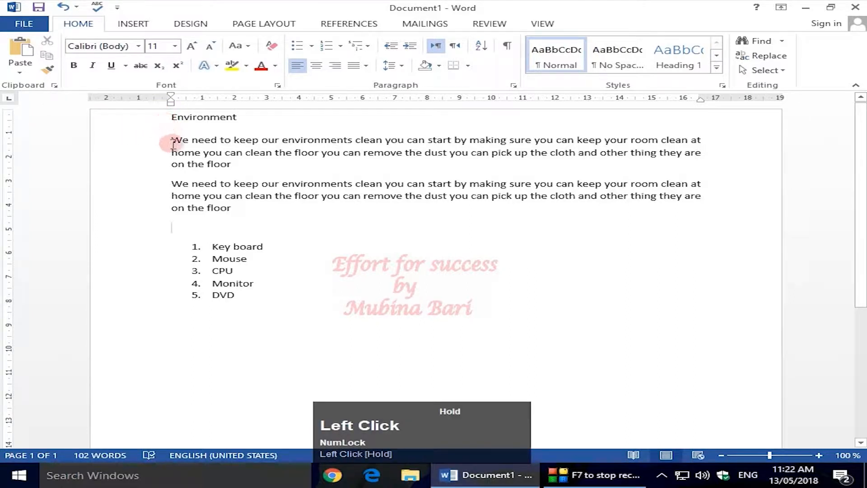
pyautogui.moveTo(165, 116); pyautogui.dragTo(276, 215)
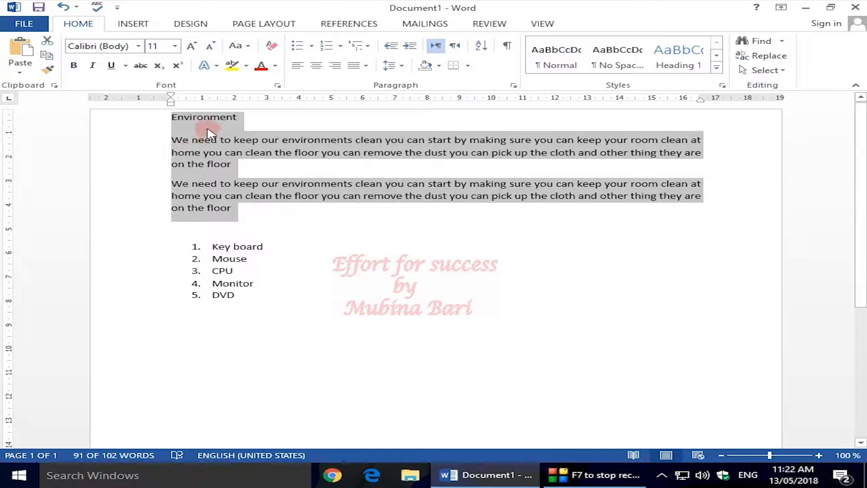
pyautogui.click(410, 46)
pyautogui.click(410, 46)
pyautogui.click(410, 46)
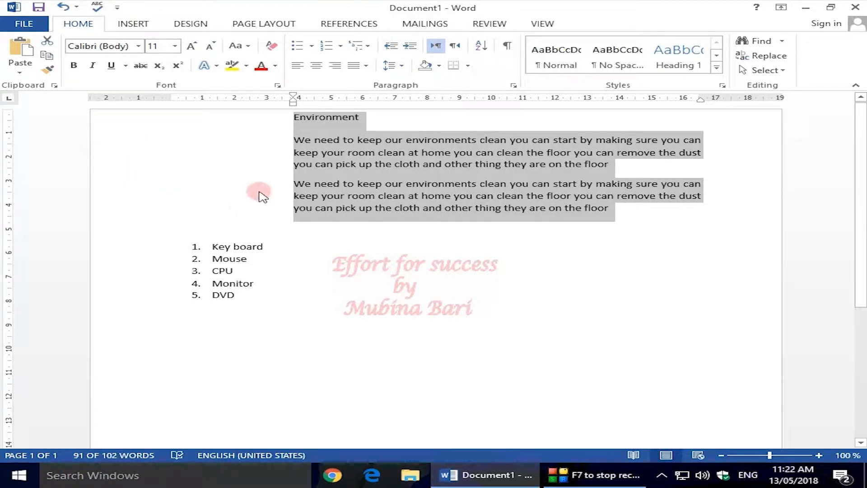
# Step: Decrease the indent of the heading and two paragraphs back to the left margin
pyautogui.click(394, 48)
pyautogui.click(394, 47)
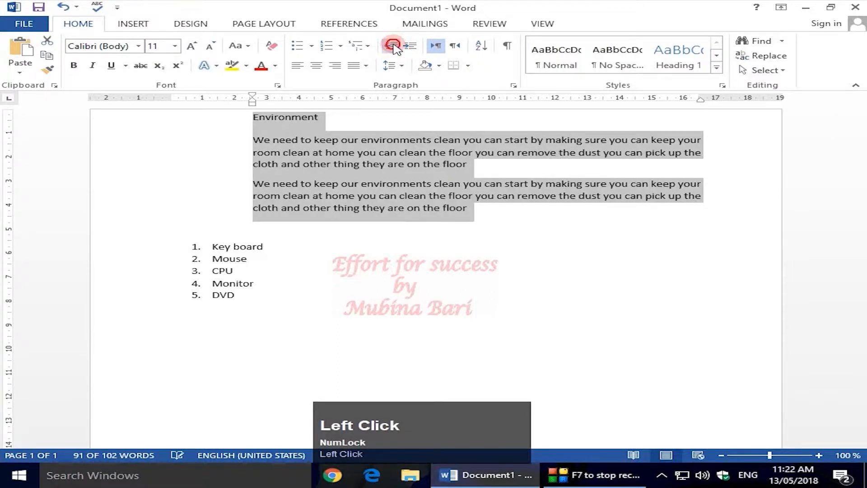
pyautogui.click(394, 47)
pyautogui.click(394, 48)
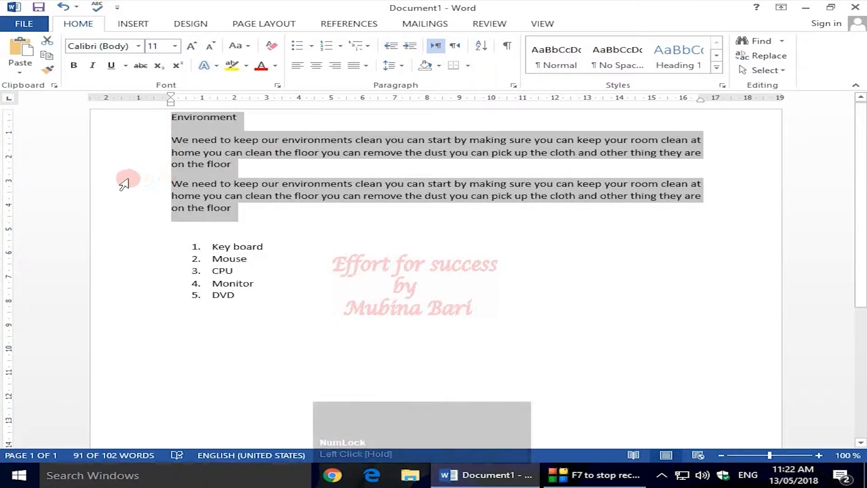
# Step: Set the line spacing of the heading and two paragraphs to 1.15 and shade them Blue, Accent 5, Lighter 60%
pyautogui.click(401, 66)
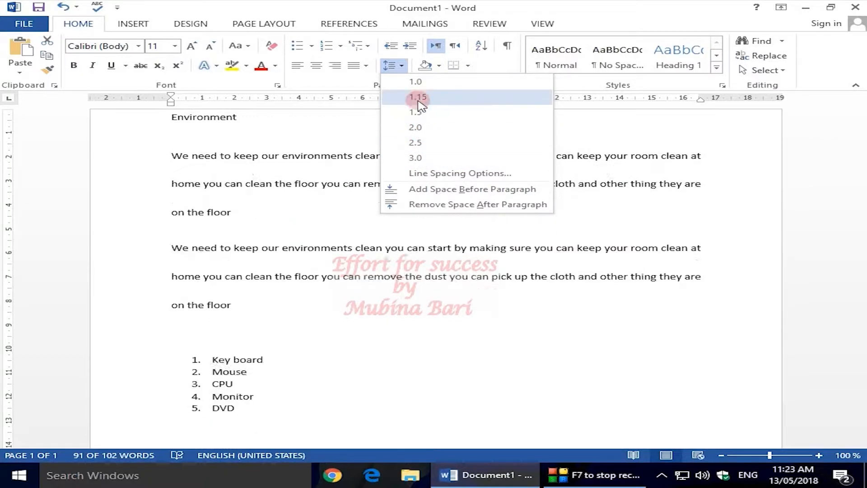
pyautogui.click(416, 86)
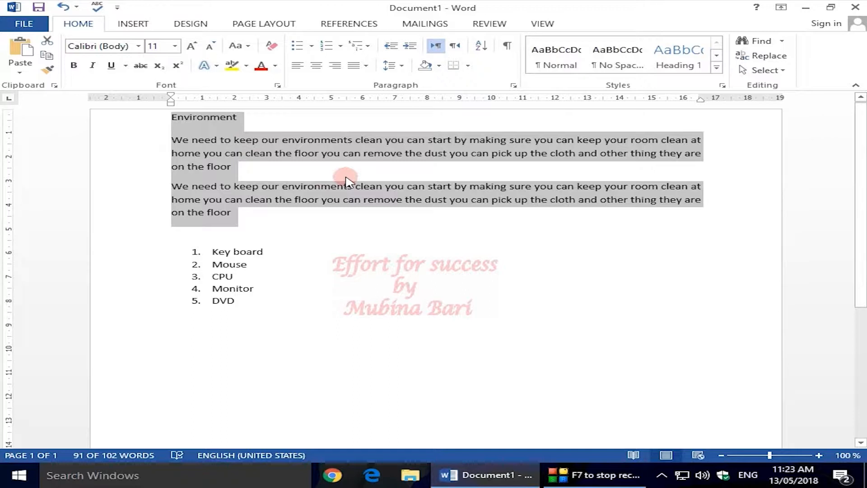
pyautogui.click(440, 66)
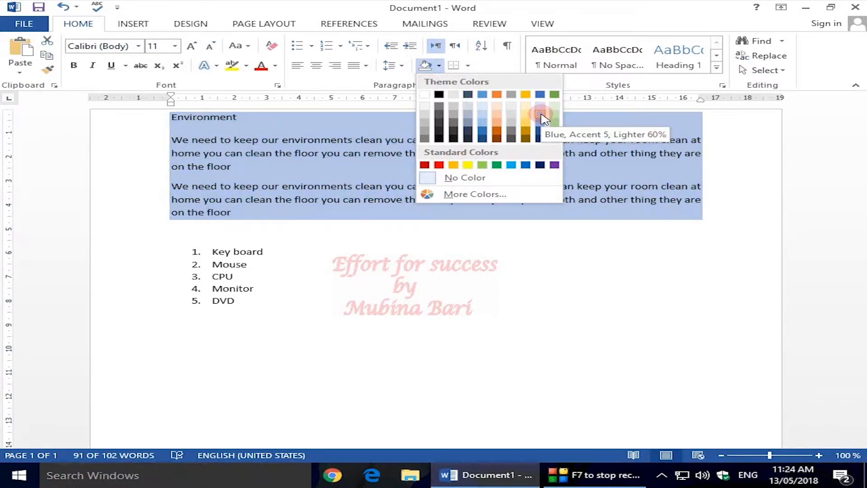
pyautogui.click(541, 115)
pyautogui.click(428, 245)
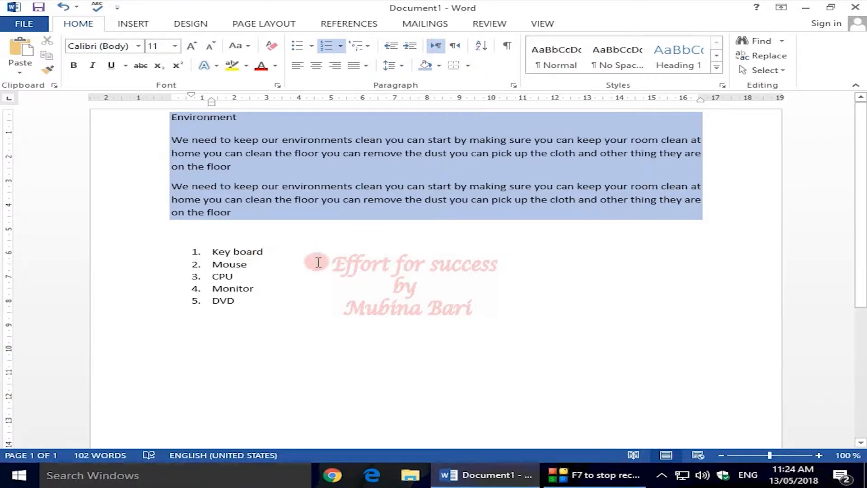
# Step: Enter the sample text "Oifsiuyoiesy8tfdigoy8er789teys4" on the line below the numbered list
pyautogui.click(192, 324)
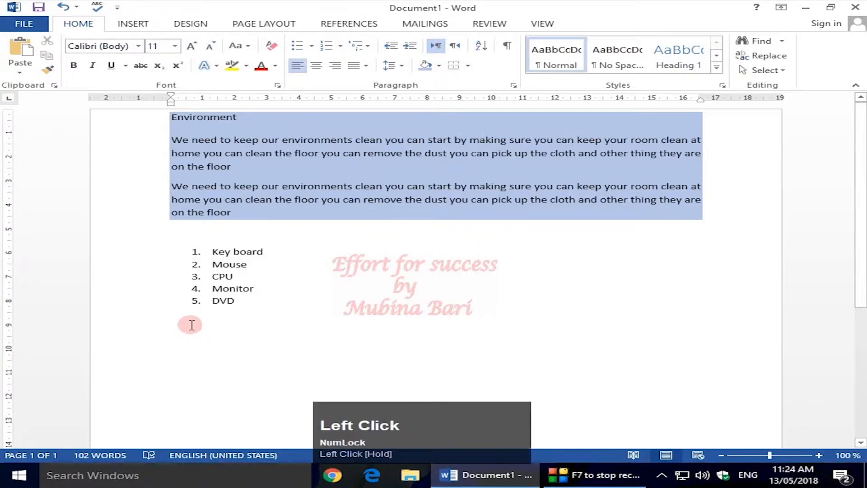
pyautogui.write('Oifsiuyoiesy8t')
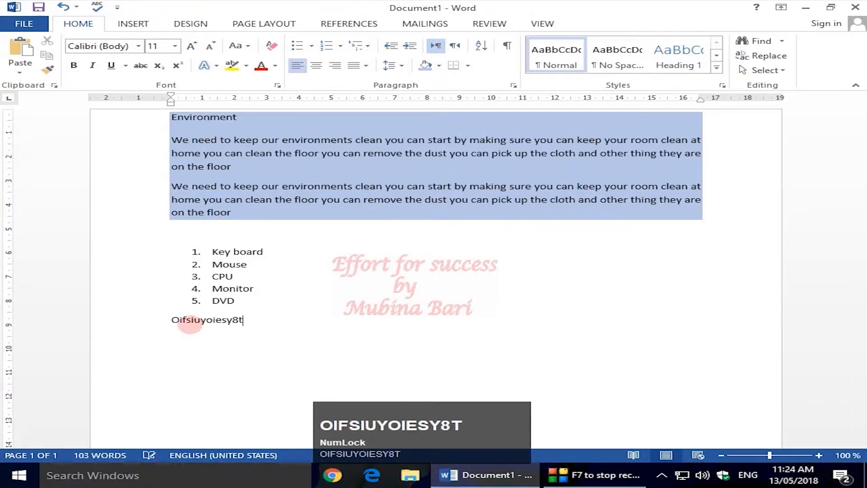
pyautogui.write('fdigoy8er789teys4')
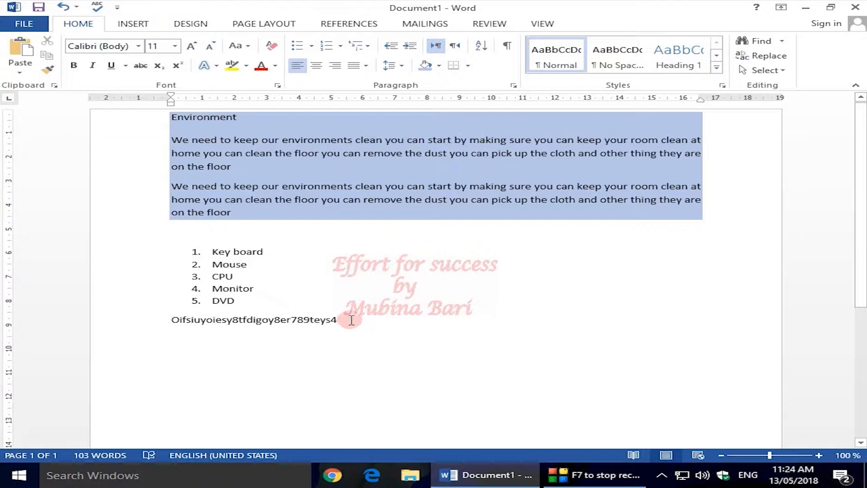
# Step: Delete the sample text on the line below the numbered list
pyautogui.click(192, 319)
pyautogui.moveTo(192, 320); pyautogui.dragTo(355, 326)
pyautogui.press('Delete')
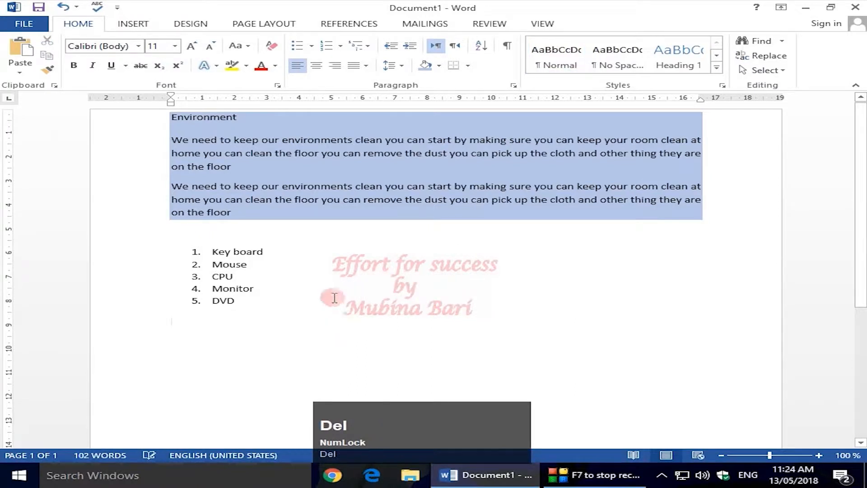
# Step: Set the empty line below the list to right-to-left text direction and enter ";orduyiouitgyietyturitutyditf"
pyautogui.click(456, 46)
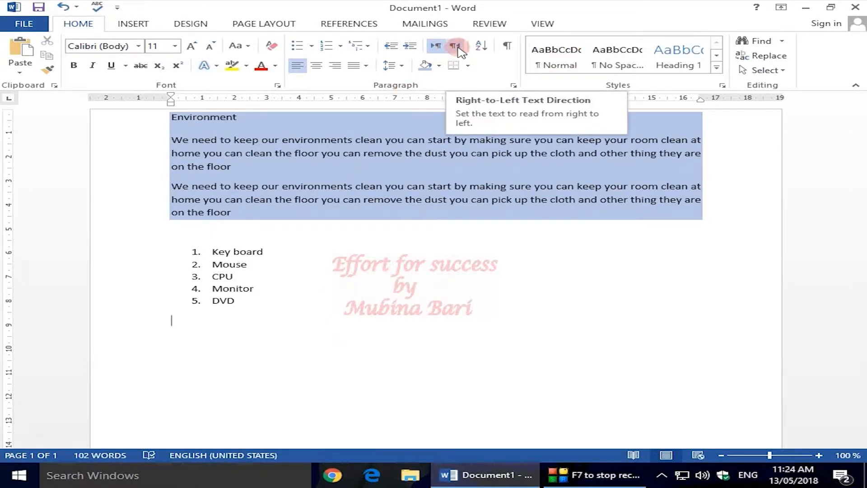
pyautogui.click(457, 47)
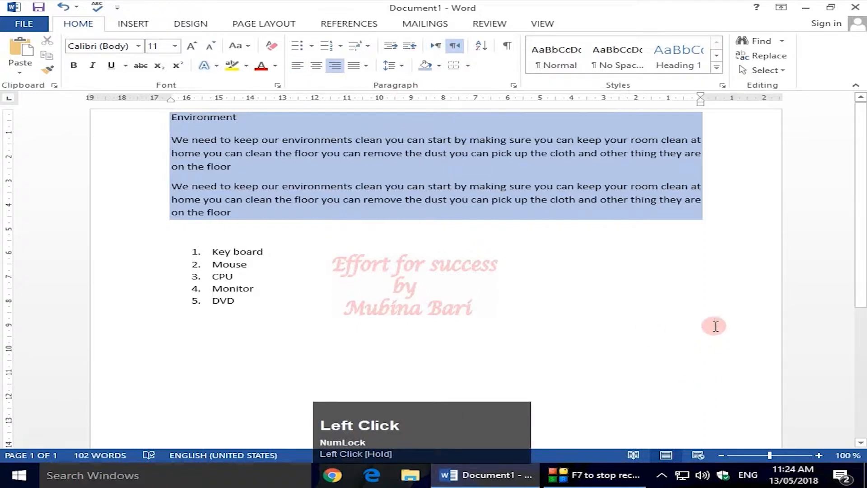
pyautogui.write(';ordu')
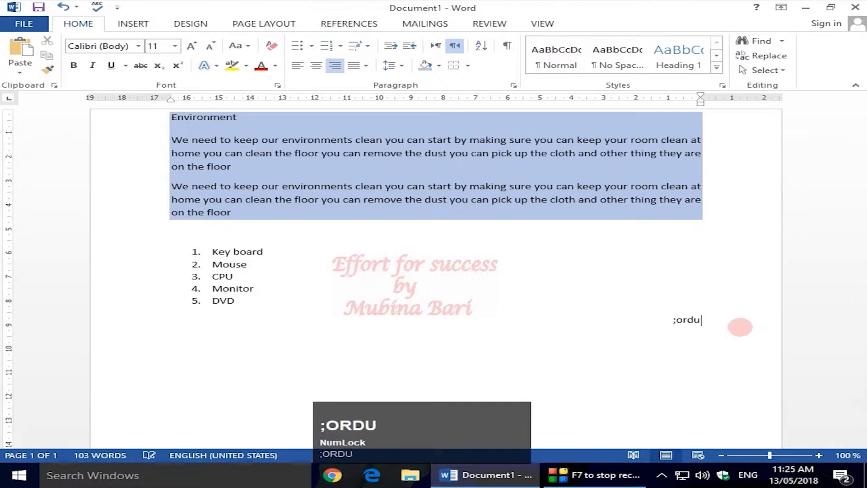
pyautogui.write('yiouitgyietyturitutyditf')
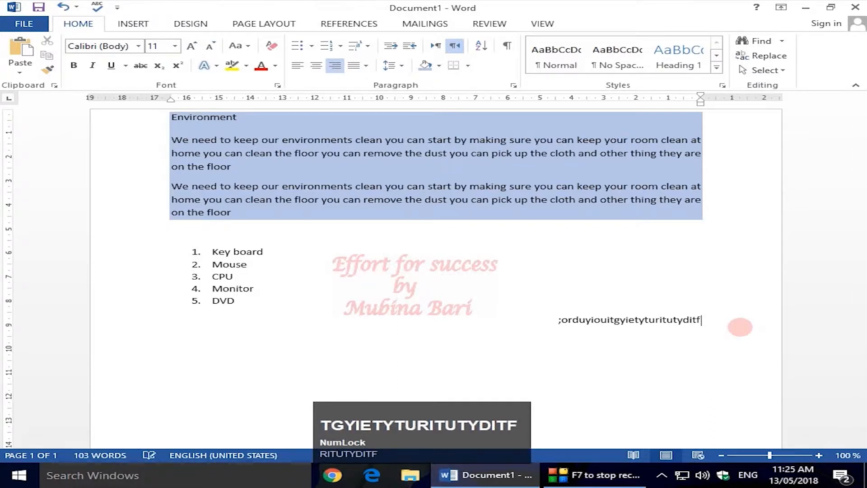
# Step: Delete the right-to-left sample text below the numbered list
pyautogui.moveTo(546, 322)
pyautogui.mouseDown()
pyautogui.moveTo(676, 322)
pyautogui.moveTo(561, 321)
pyautogui.mouseUp()
pyautogui.click(552, 322)
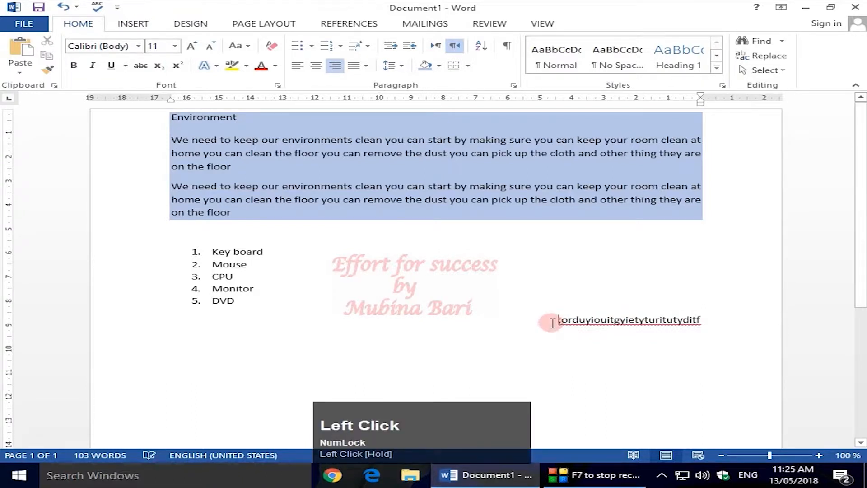
pyautogui.moveTo(710, 321); pyautogui.dragTo(549, 321)
pyautogui.moveTo(696, 320); pyautogui.dragTo(568, 321)
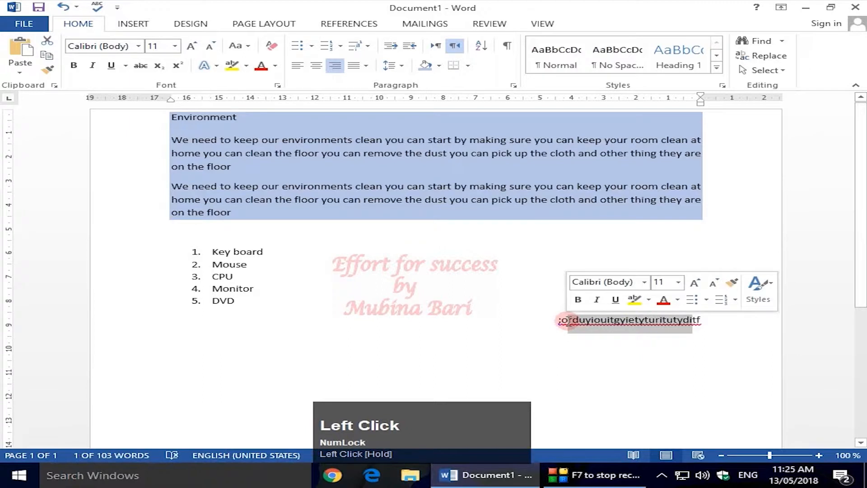
pyautogui.press('Delete')
# Step: Apply left-to-right text direction to the DVD list item and add an empty sixth item after it
pyautogui.click(724, 318)
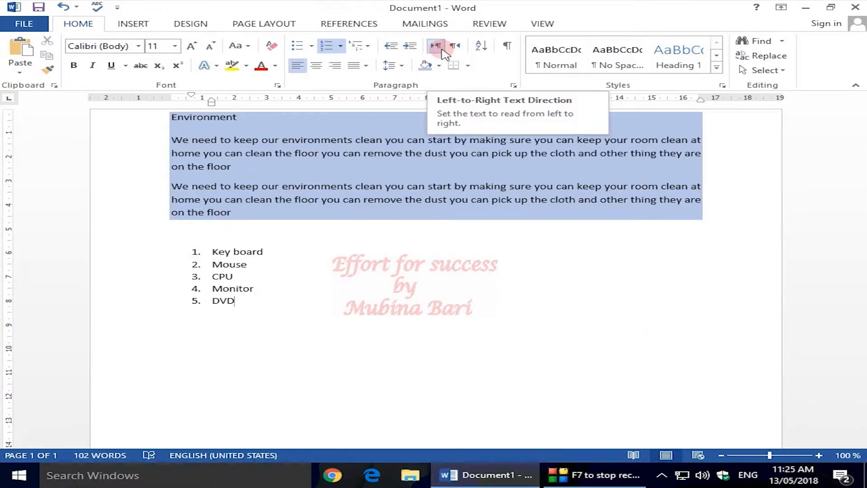
pyautogui.click(439, 47)
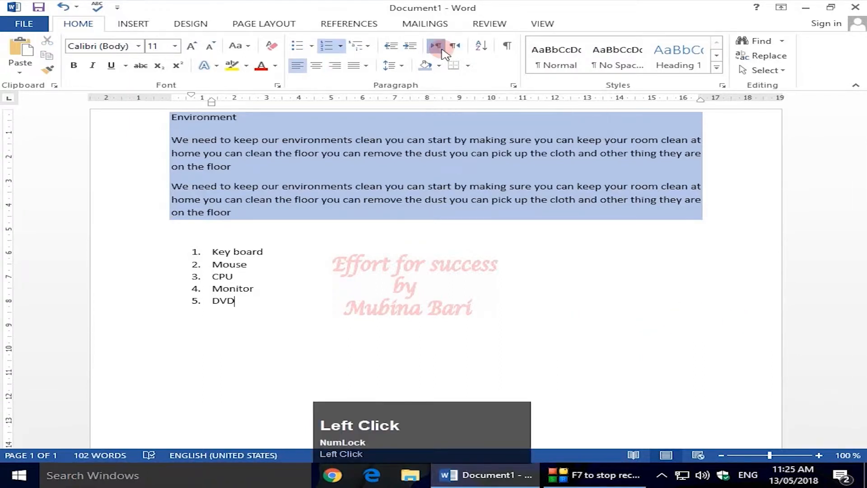
pyautogui.press('Return')
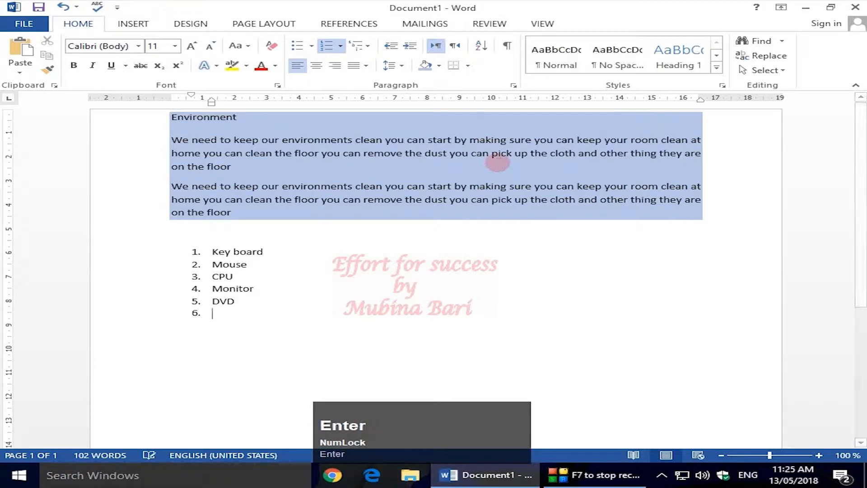
pyautogui.click(469, 66)
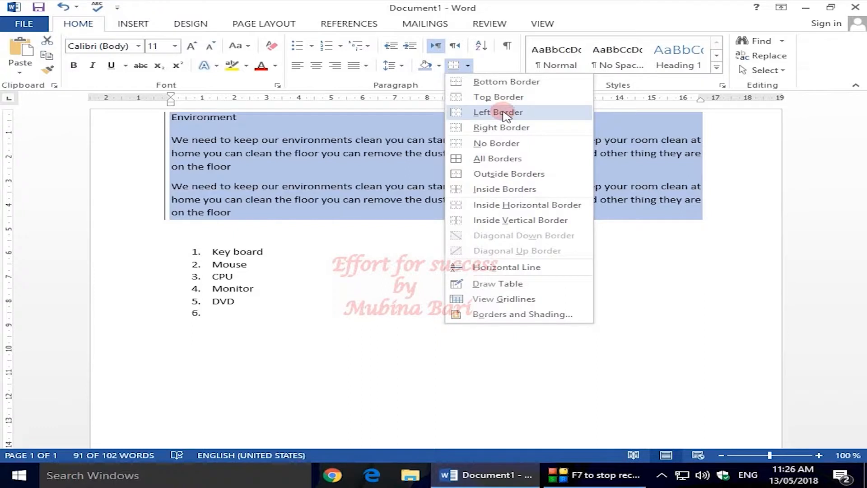
pyautogui.click(661, 258)
# Step: Change the shading of the heading and two paragraphs to the lightest gold theme colour
pyautogui.click(439, 66)
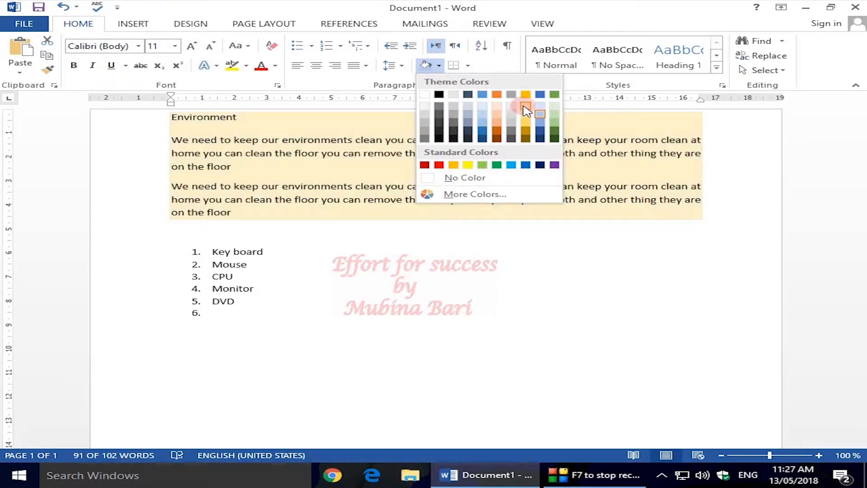
pyautogui.click(523, 107)
pyautogui.click(372, 261)
# Step: Preview the No Border, All Borders, Outside Borders and Inside Borders options on the heading and two paragraphs
pyautogui.click(467, 66)
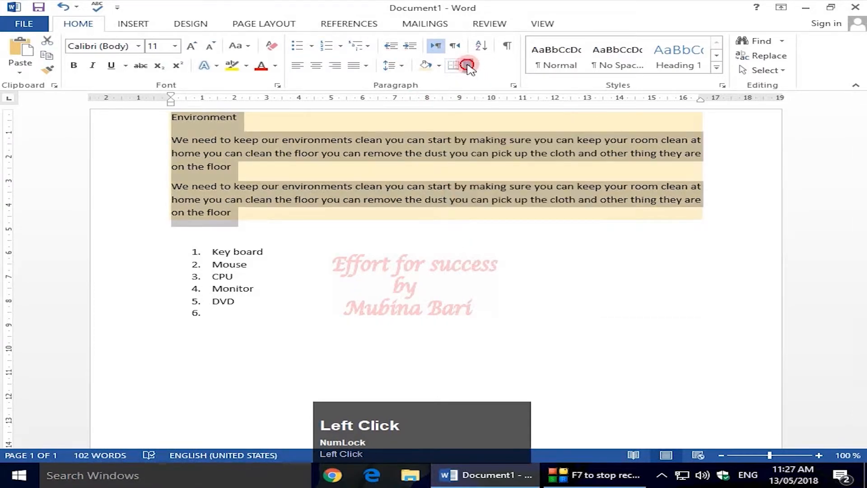
pyautogui.click(467, 66)
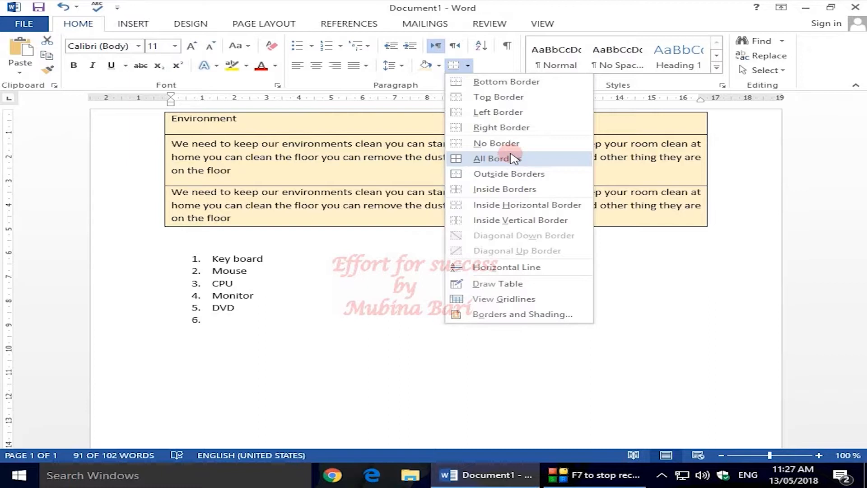
pyautogui.click(512, 150)
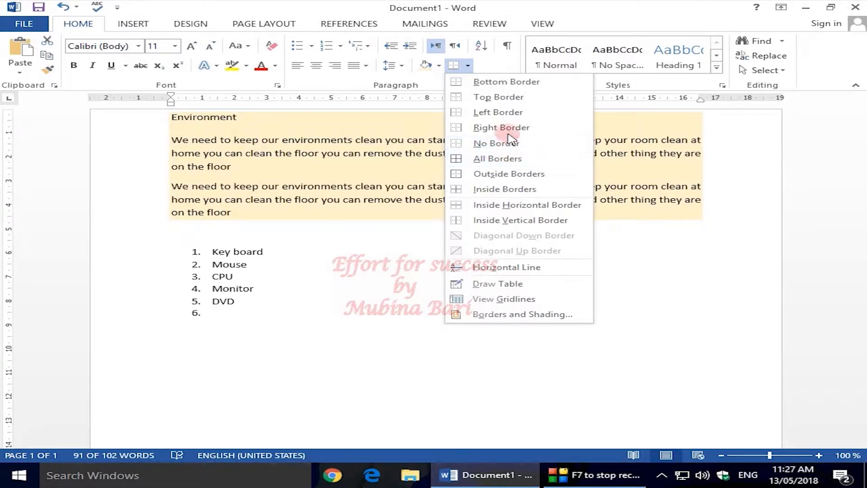
pyautogui.click(502, 161)
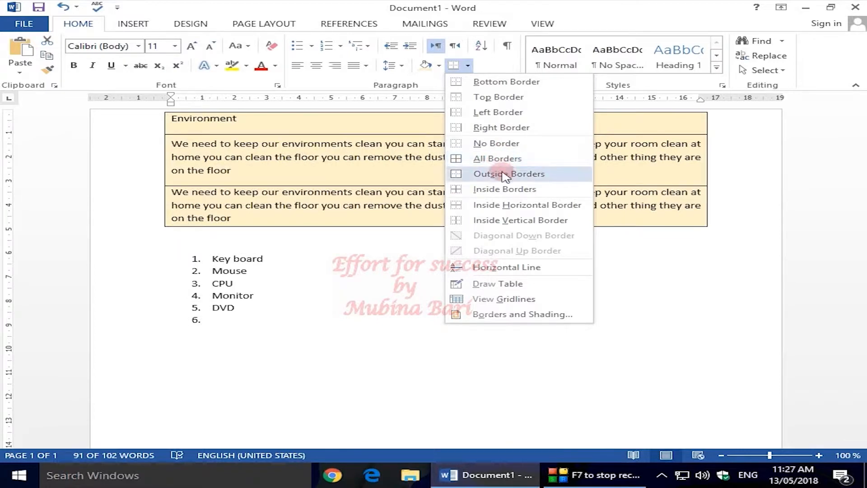
pyautogui.click(505, 178)
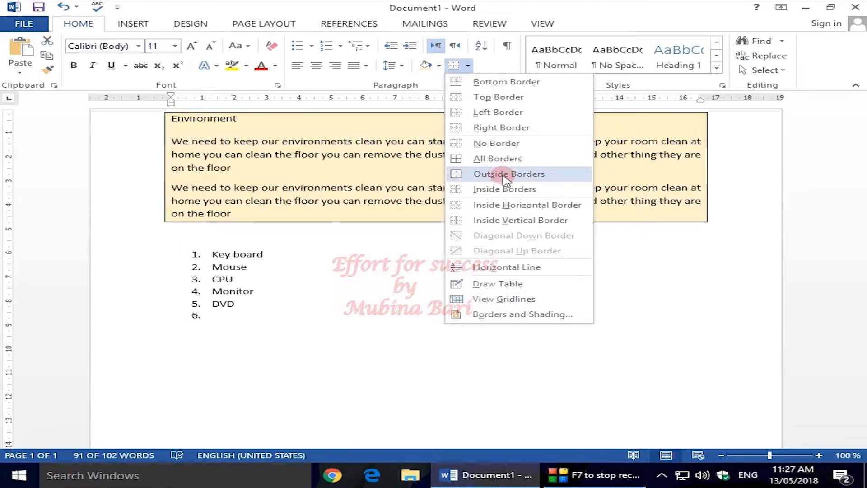
pyautogui.click(505, 190)
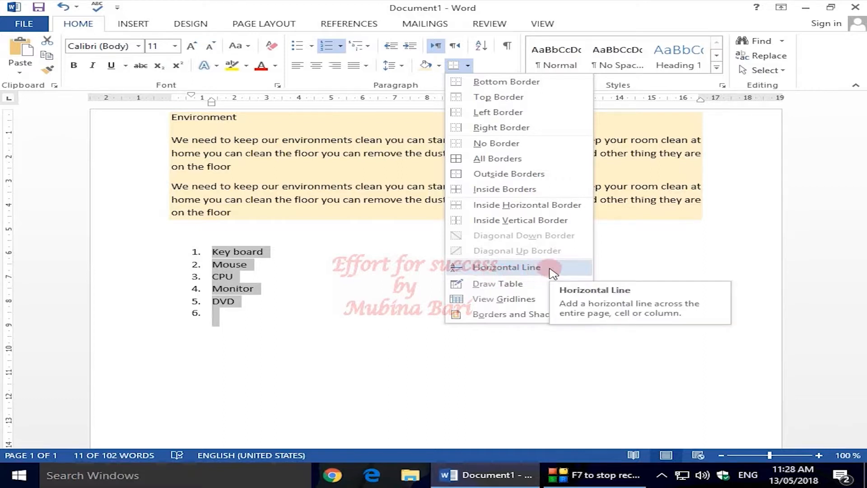
# Step: Draw a one-cell table about 16.4 cm wide and 2 cm high above the Environment heading
pyautogui.click(490, 286)
pyautogui.moveTo(231, 213)
pyautogui.mouseDown()
pyautogui.moveTo(208, 213)
pyautogui.moveTo(172, 119)
pyautogui.mouseUp()
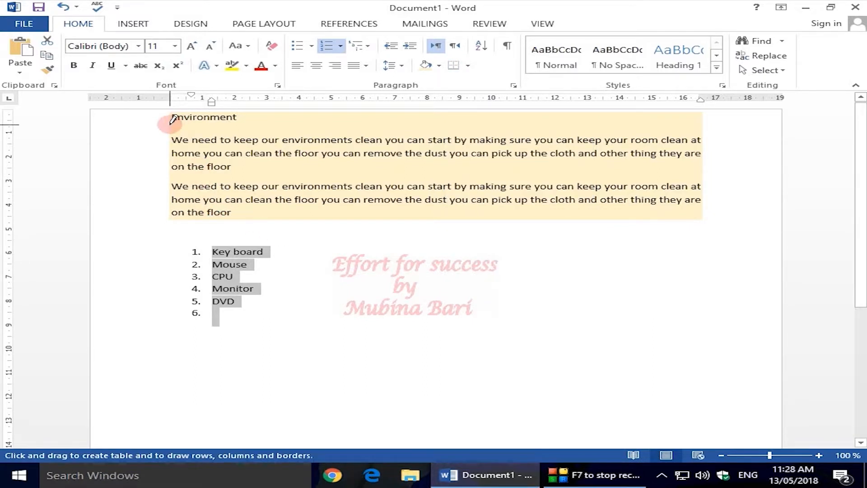
pyautogui.click(172, 120)
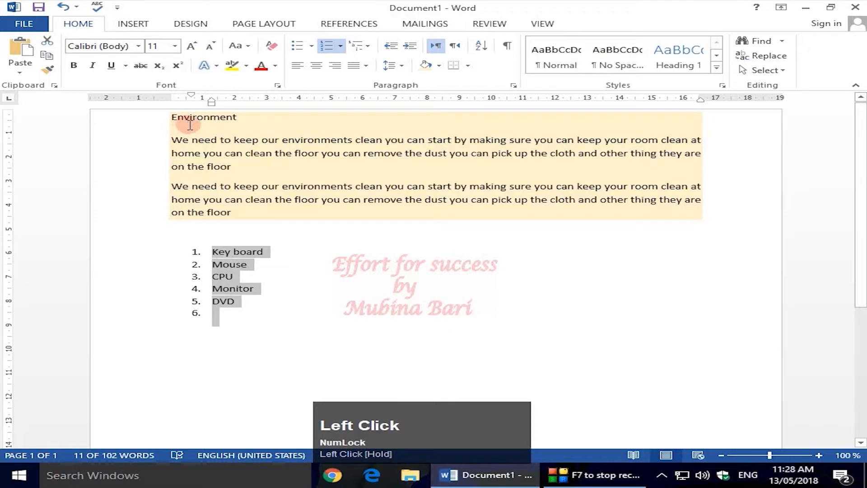
pyautogui.moveTo(171, 120)
pyautogui.mouseDown()
pyautogui.moveTo(713, 130)
pyautogui.moveTo(698, 172)
pyautogui.mouseUp()
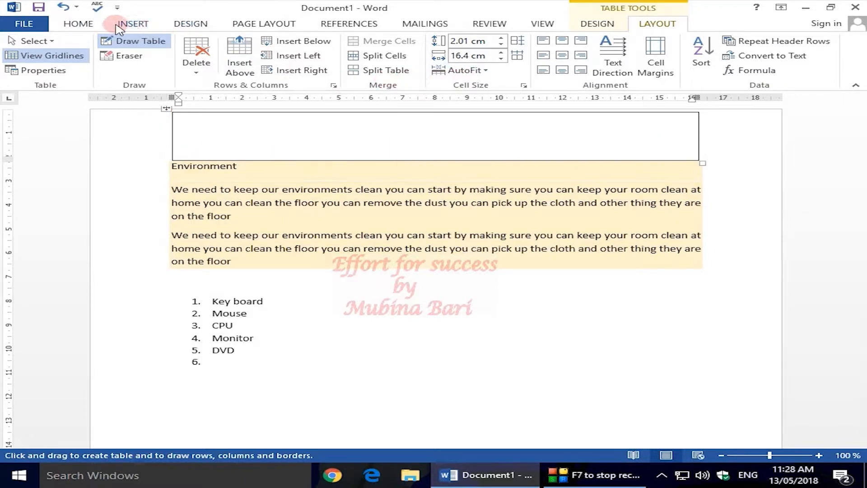
# Step: Remove all borders from the one-cell table above the Environment heading
pyautogui.click(78, 24)
pyautogui.click(468, 65)
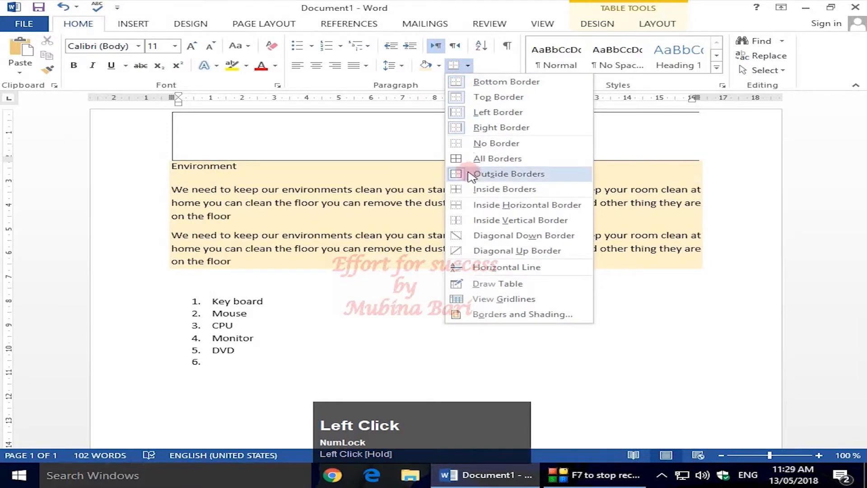
pyautogui.click(460, 145)
pyautogui.click(427, 134)
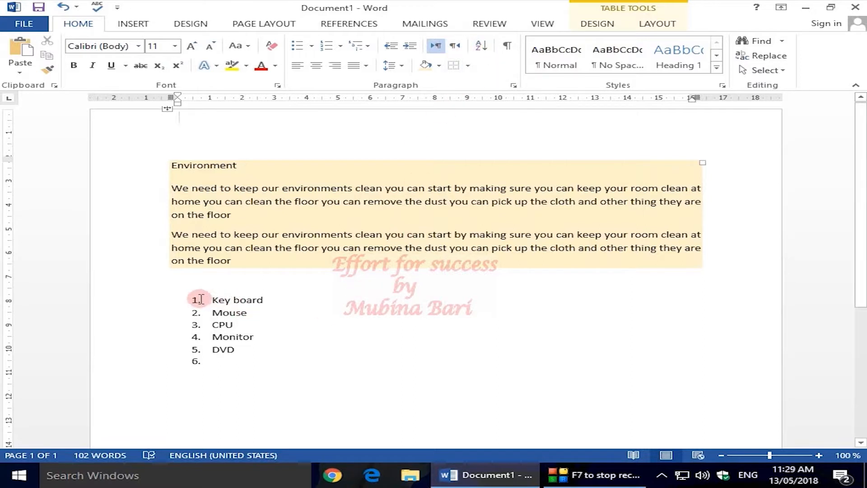
# Step: Sort the six-item numbered list by paragraphs as text in ascending order, with no header row
pyautogui.moveTo(212, 300); pyautogui.dragTo(254, 362)
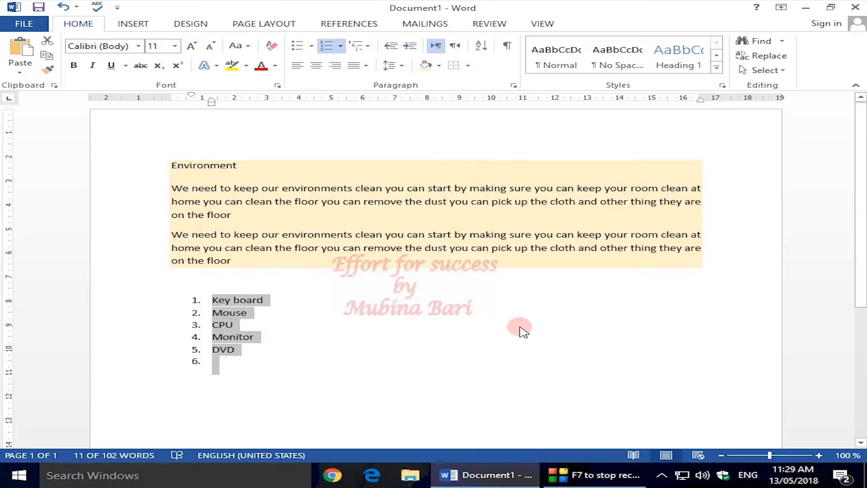
pyautogui.click(483, 46)
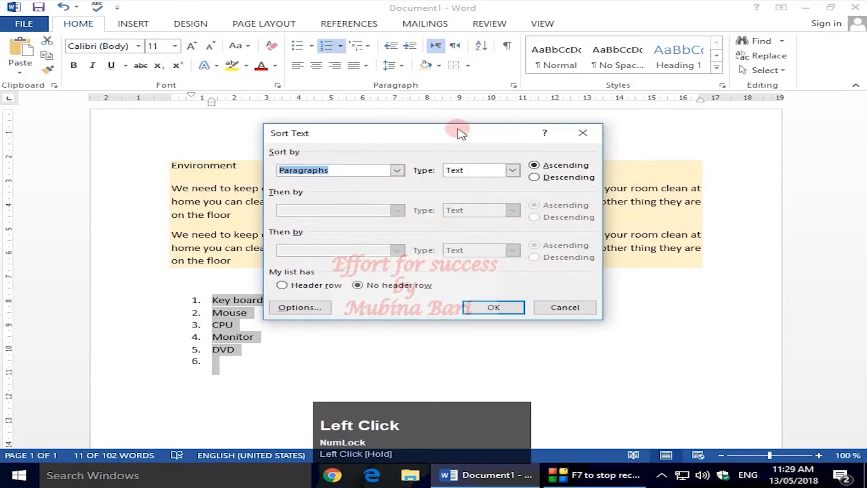
pyautogui.moveTo(458, 134); pyautogui.dragTo(573, 131)
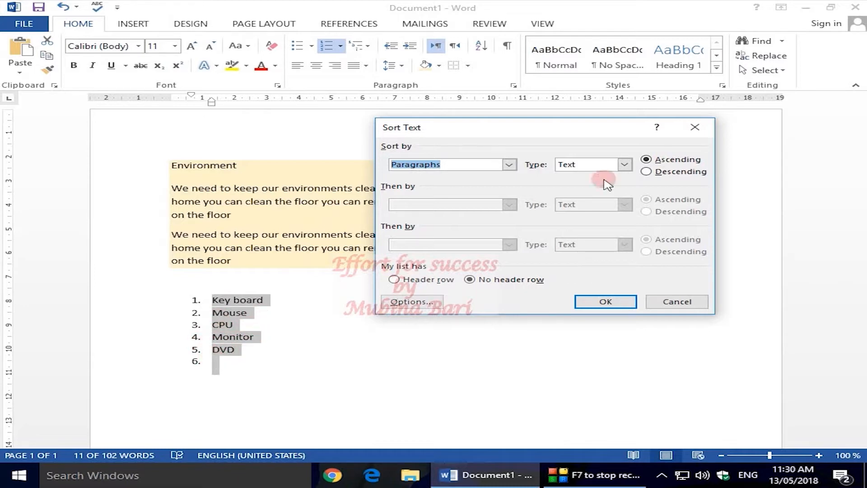
pyautogui.click(607, 302)
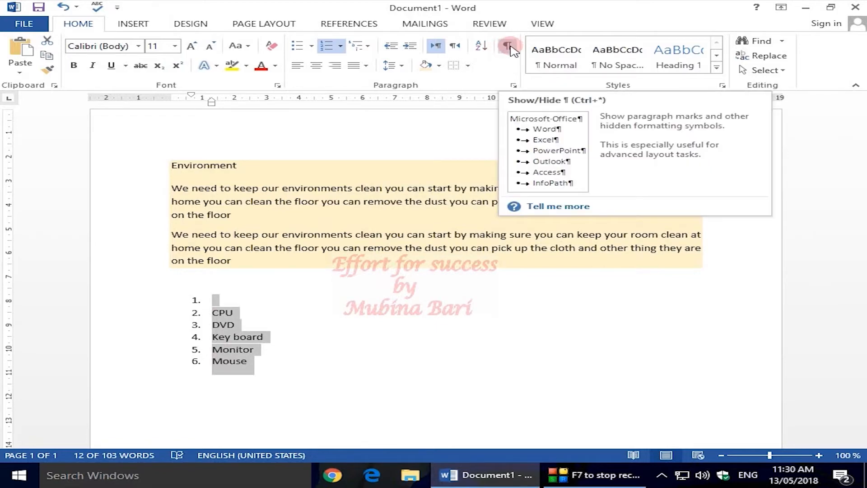
# Step: Show the paragraph marks and hidden formatting symbols across the whole document, hide them again and clear the selection
pyautogui.moveTo(420, 120); pyautogui.dragTo(320, 388)
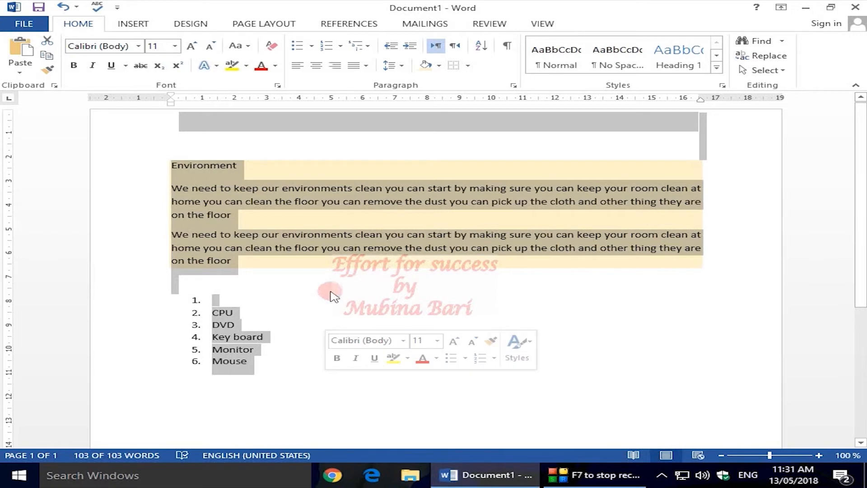
pyautogui.click(507, 46)
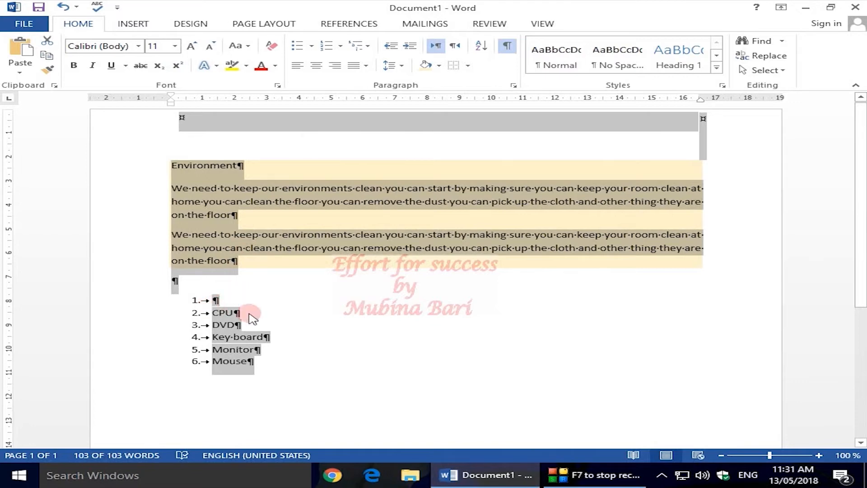
pyautogui.click(508, 47)
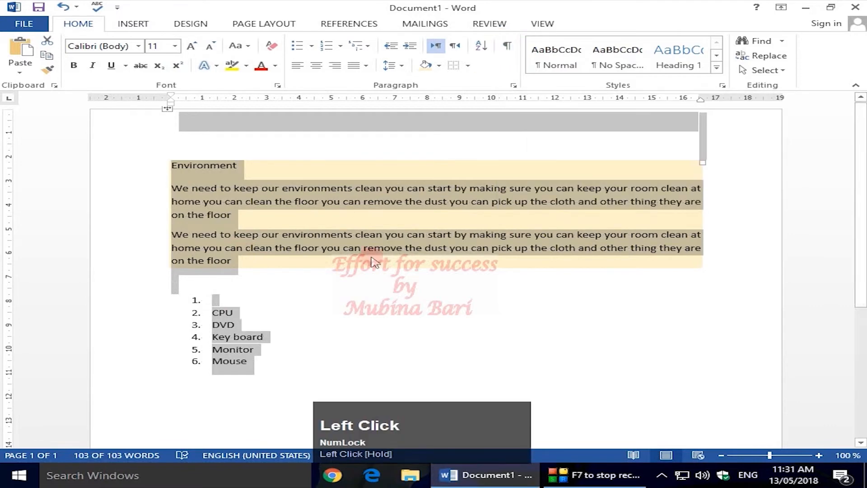
pyautogui.click(433, 336)
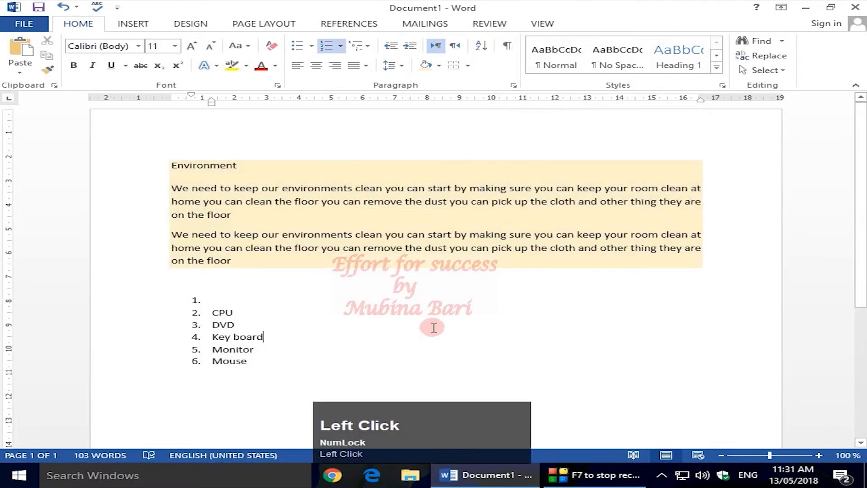